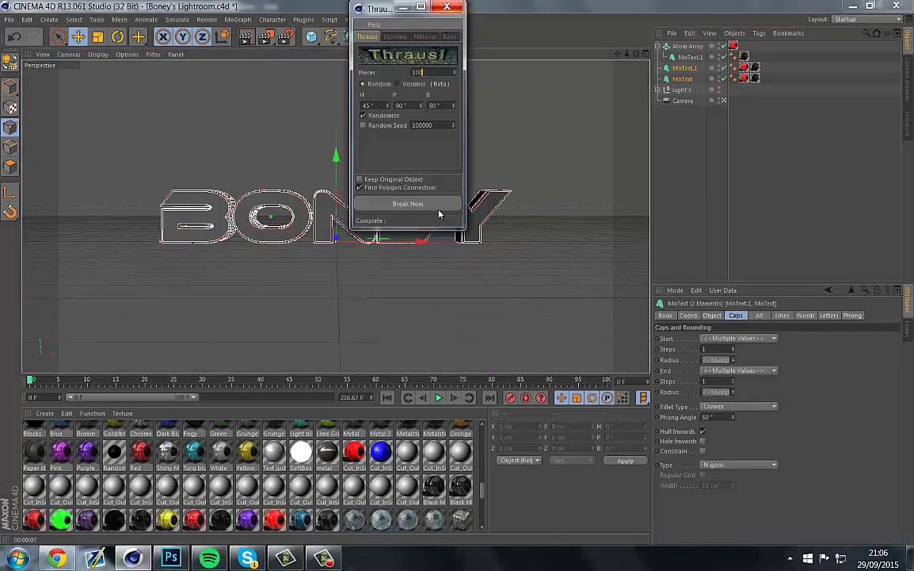
Fracture the BONEY MoText into 100 randomly rotated Thrausi pieces with Break Now
left_click(439, 207)
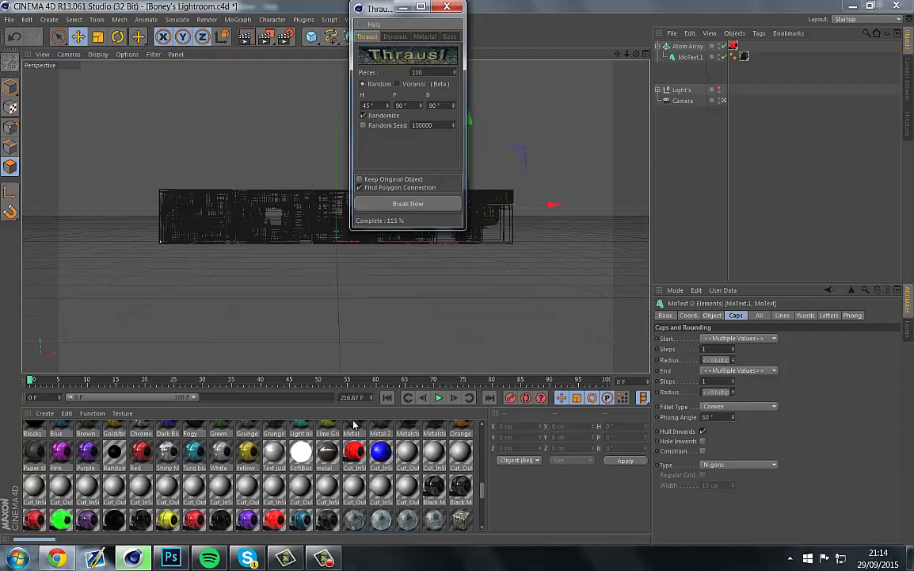
Add a Random effector to the fragments and render them as a PNG with alpha
left_click(245, 19)
left_click(321, 75)
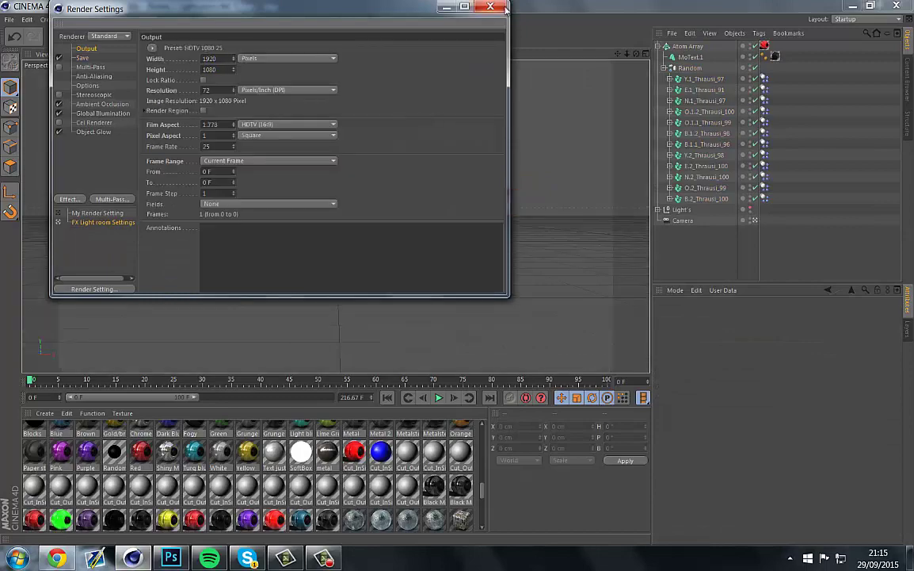
left_click(490, 7)
key("shift+r")
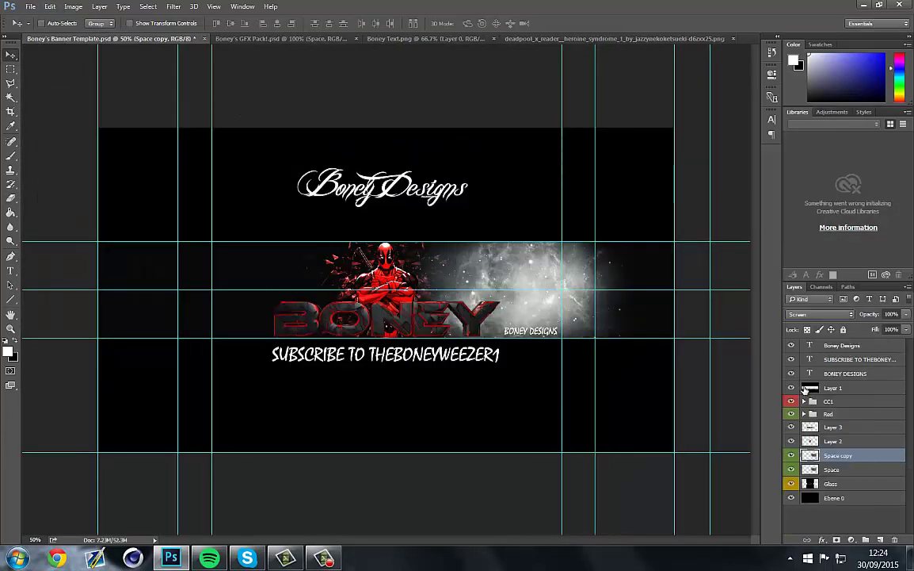
Flip the Space copy layer horizontally across the banner and set it to Overlay
key("ctrl+t")
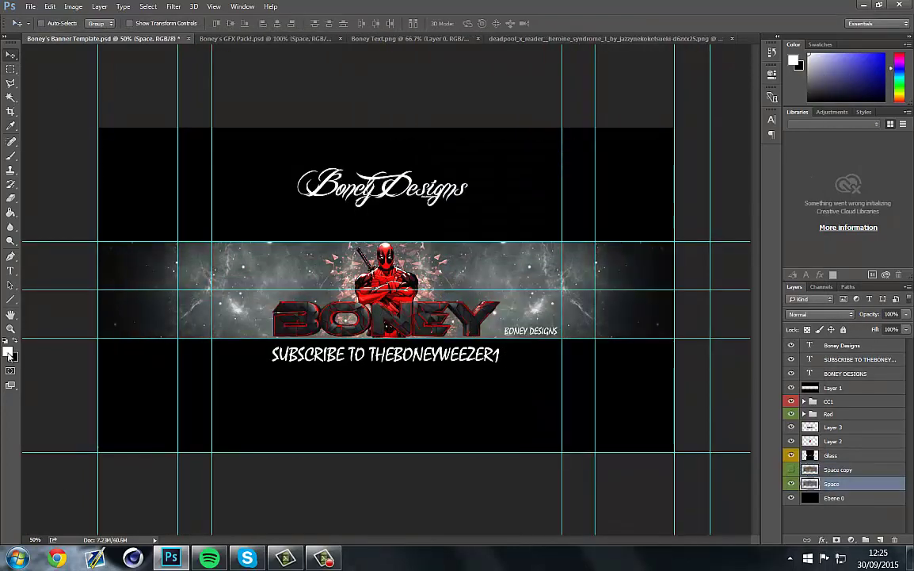
scroll(825, 315, "down", 12)
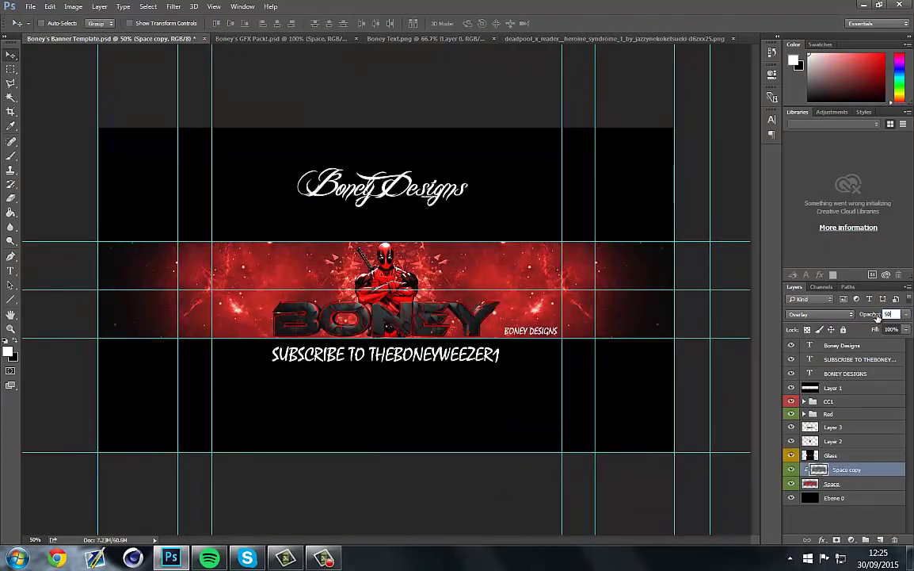
left_click(882, 314)
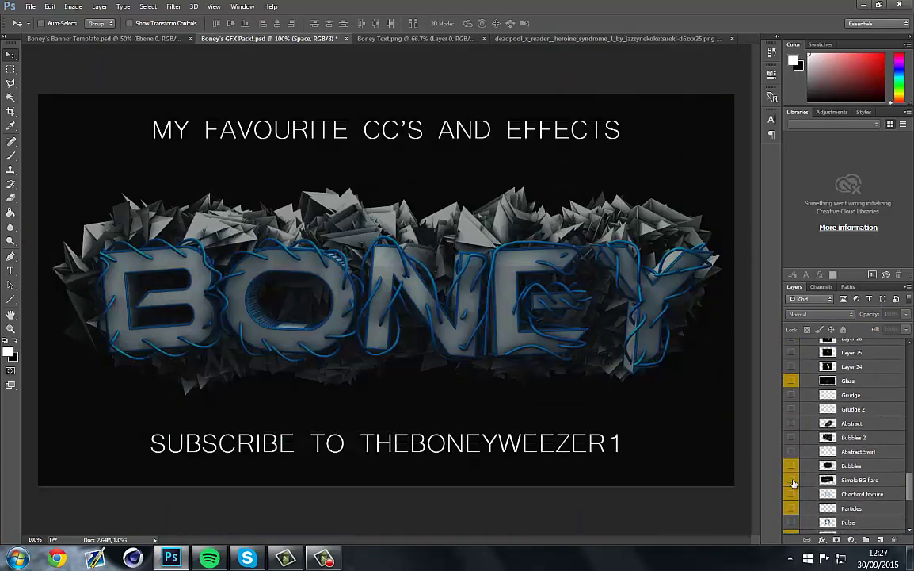
Place a light flare layer from the effects pack across Deadpool's chest
scroll(794, 475, "up", 10)
left_click(796, 420)
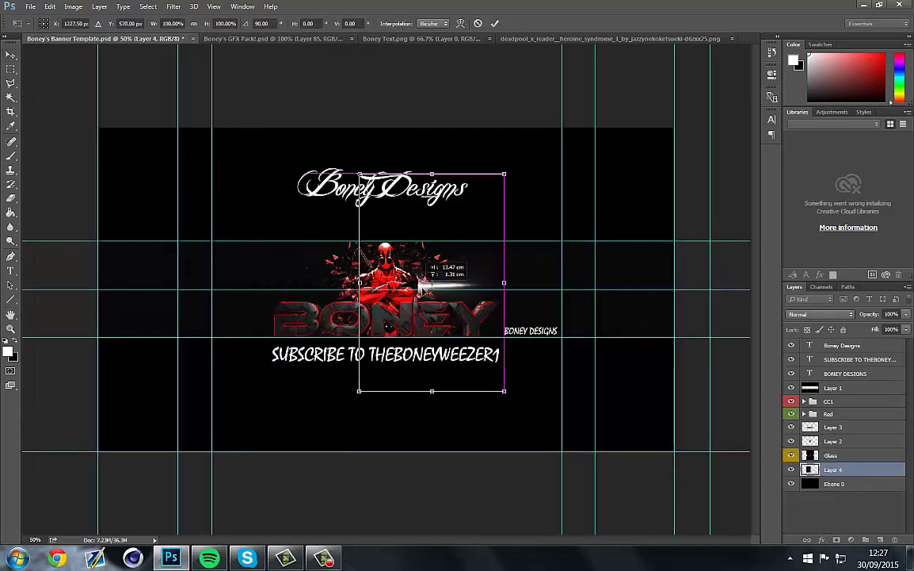
left_click_drag(457, 272, 545, 367)
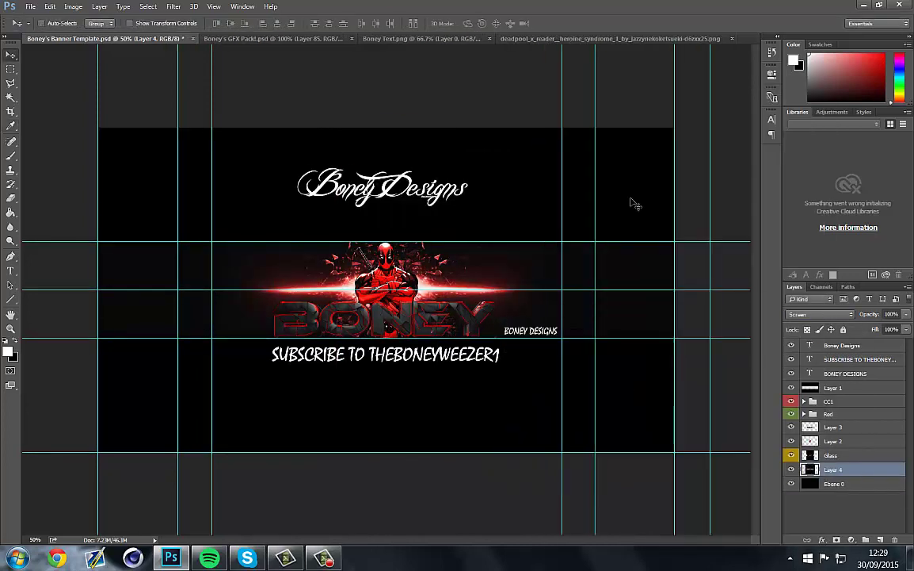
Bring the Nebula layer into the banner and enlarge it toward the lower left
left_click(270, 38)
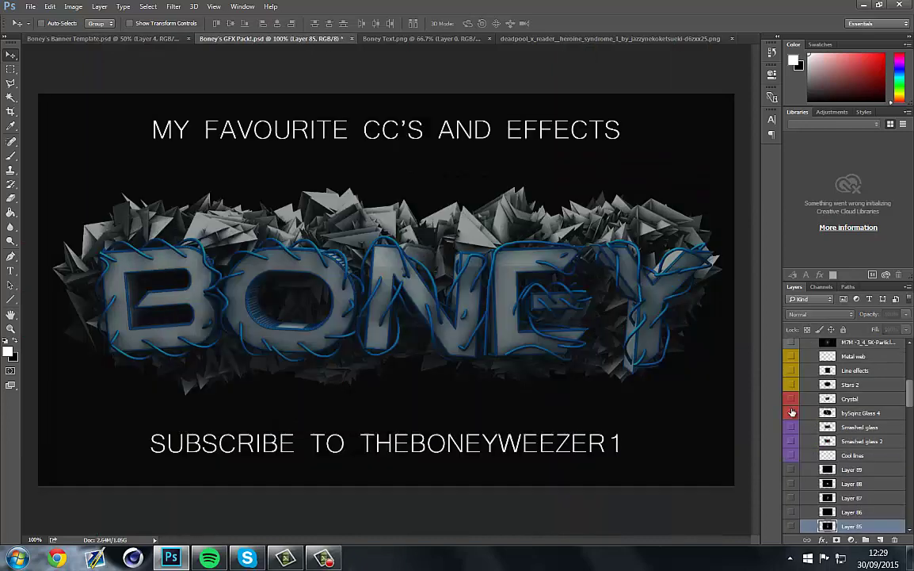
left_click(103, 38)
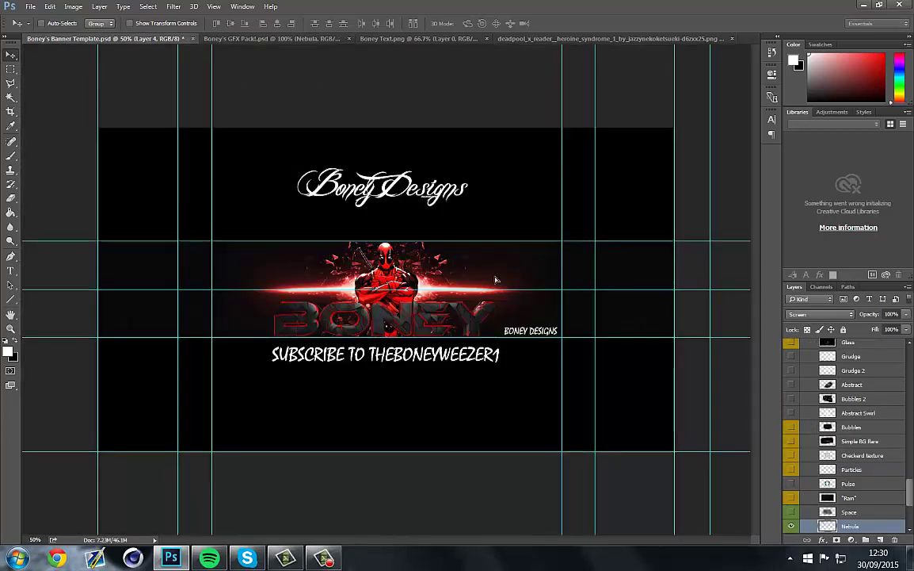
left_click_drag(310, 45, 478, 307)
key("ctrl+t")
left_click_drag(522, 231, 601, 205)
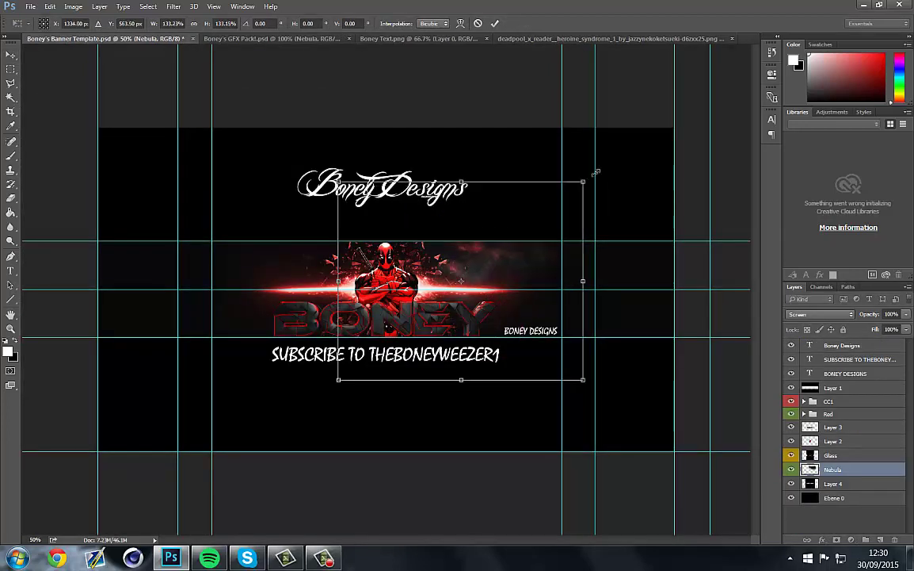
left_click_drag(334, 386, 263, 456)
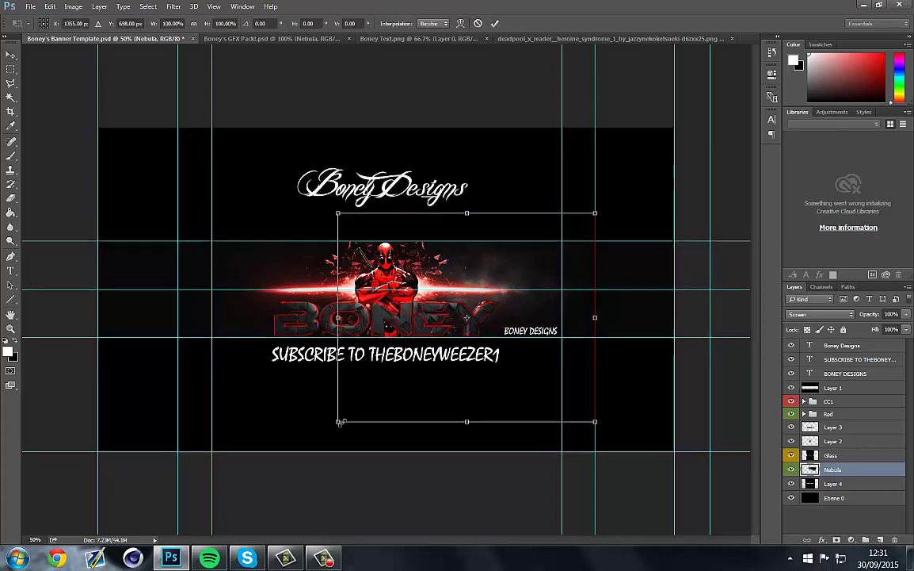
key("Return")
Shift the enlarged nebula to the left within the banner
key("ctrl+u")
key("Escape")
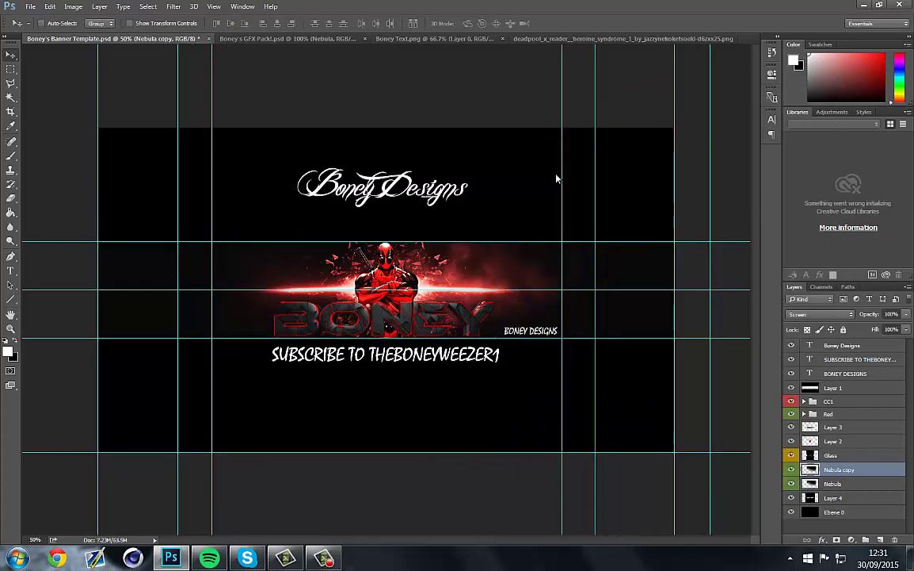
key("ctrl+t")
left_click_drag(516, 323, 466, 322)
key("Return")
Duplicate the Nebula layer and flip the copy horizontally
key("ctrl+j")
key("ctrl+t")
right_click(330, 279)
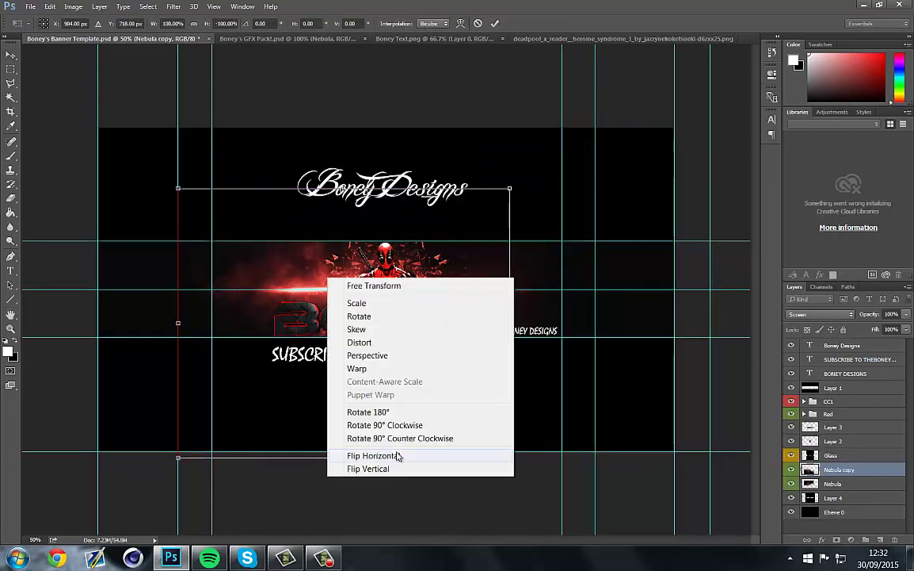
left_click(388, 454)
right_click(400, 280)
key("Escape")
Paste the red shard fragments in, rotate 90°, and enlarge them to Deadpool's right
key("Return")
key("ctrl+Tab")
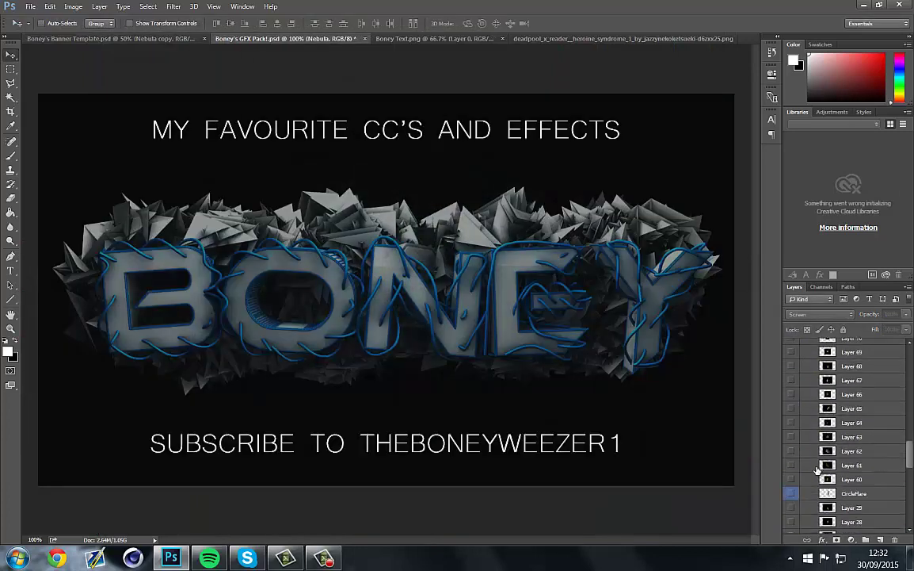
key("ctrl+Tab")
key("ctrl+v")
key("ctrl+t")
left_click_drag(412, 234, 520, 228)
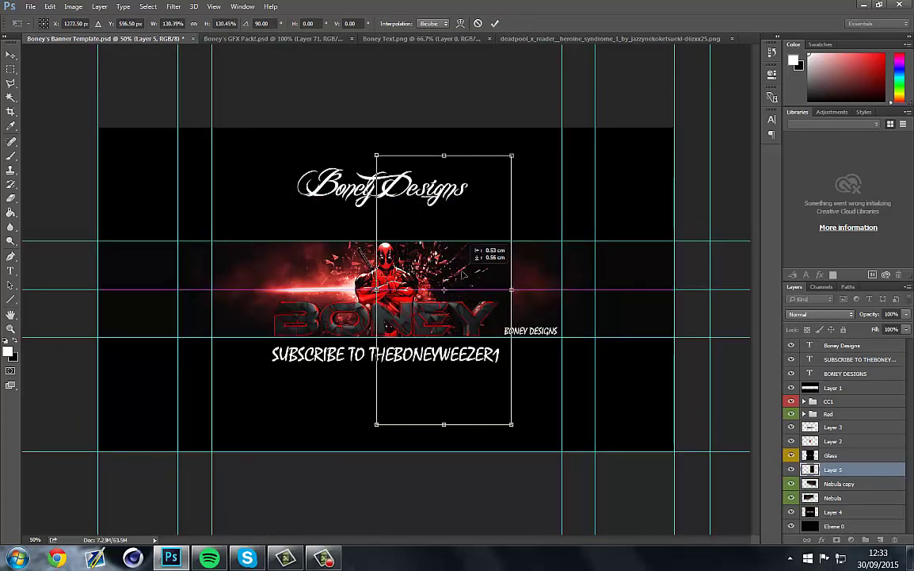
Duplicate the shard layer, mirror the copy to Deadpool's left, and merge it down
key("Return")
key("ctrl+j")
key("ctrl+t")
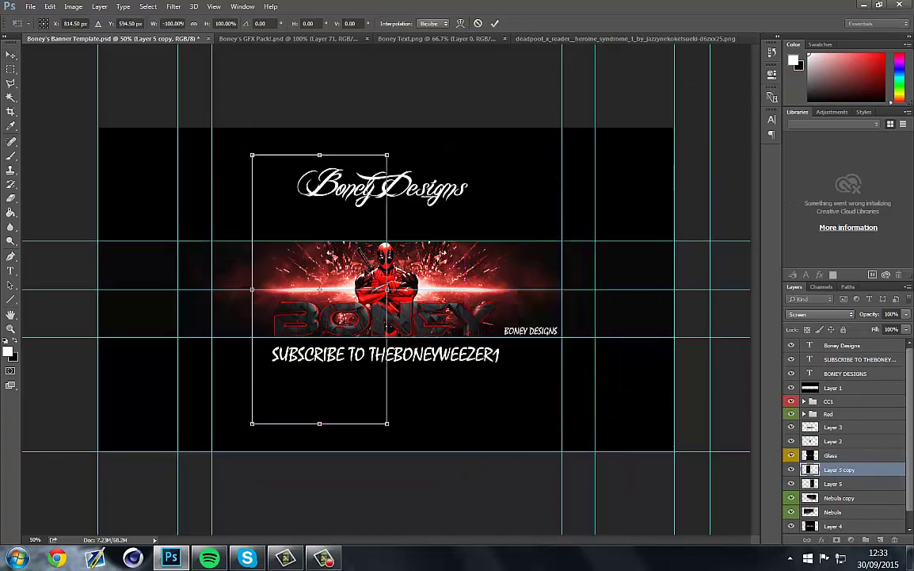
key("Return")
right_click(547, 445)
left_click(607, 453)
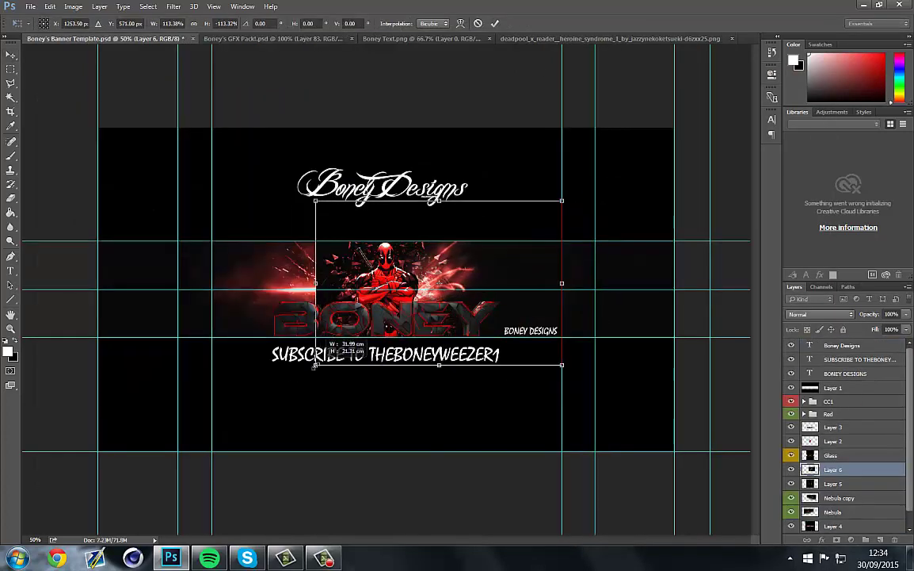
Set Layer 6 to Screen and colorize it red with Hue 360
key("Return")
left_click(820, 314)
left_click(820, 396)
key("ctrl+u")
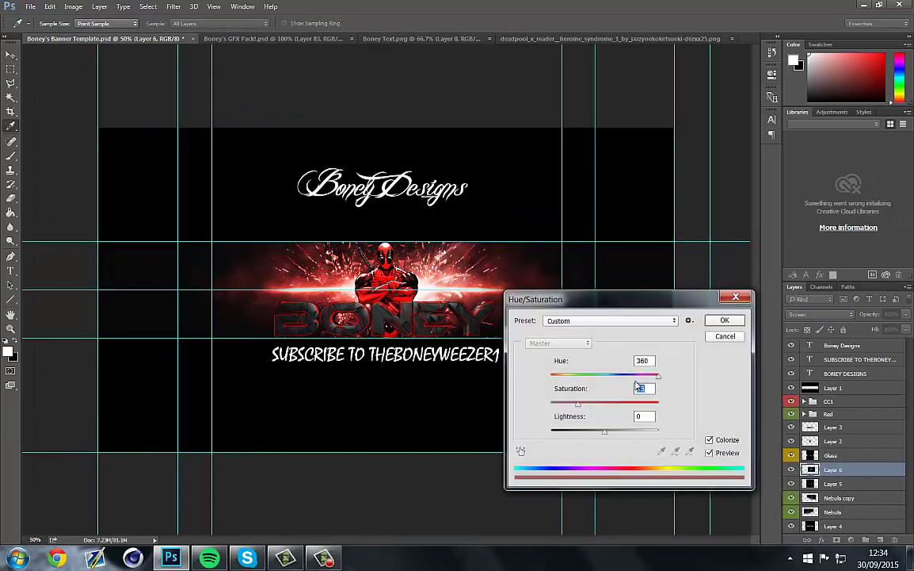
key("Escape")
Bring the Crystal layer into the banner and move it down and left
left_click(250, 38)
left_click_drag(832, 369, 826, 501)
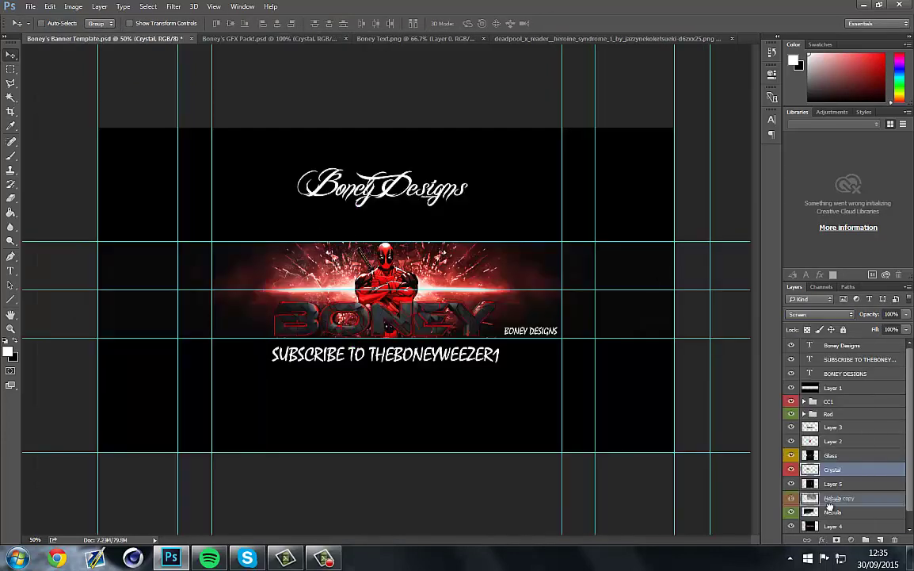
key("ctrl+t")
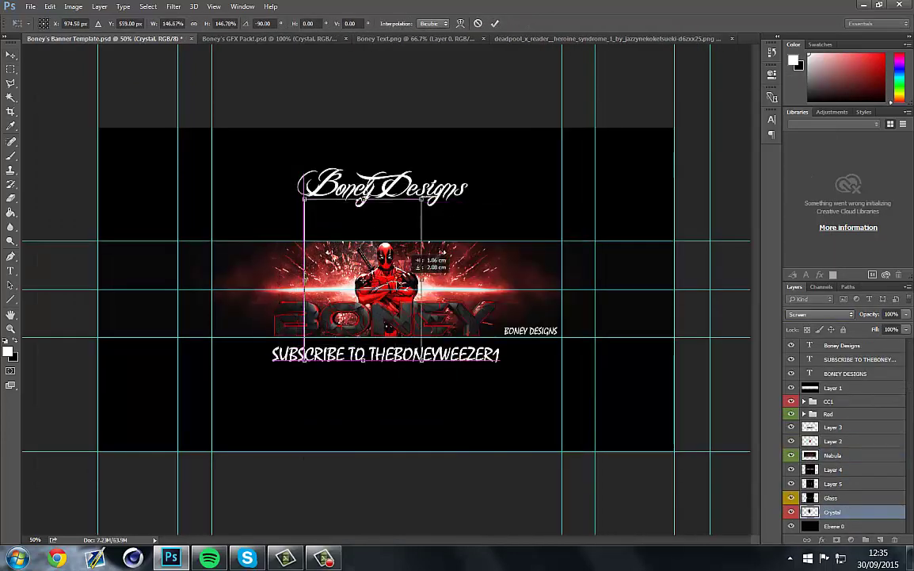
left_click_drag(413, 258, 404, 265)
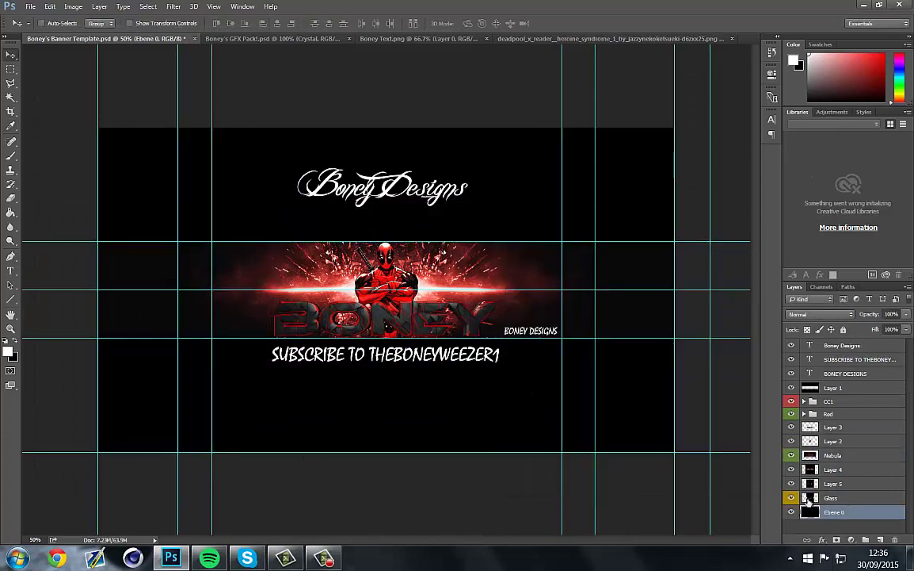
Bring the particle layer and the Flare3 image into the banner, resizing the flare
left_click(325, 40)
left_click_drag(190, 222, 619, 391)
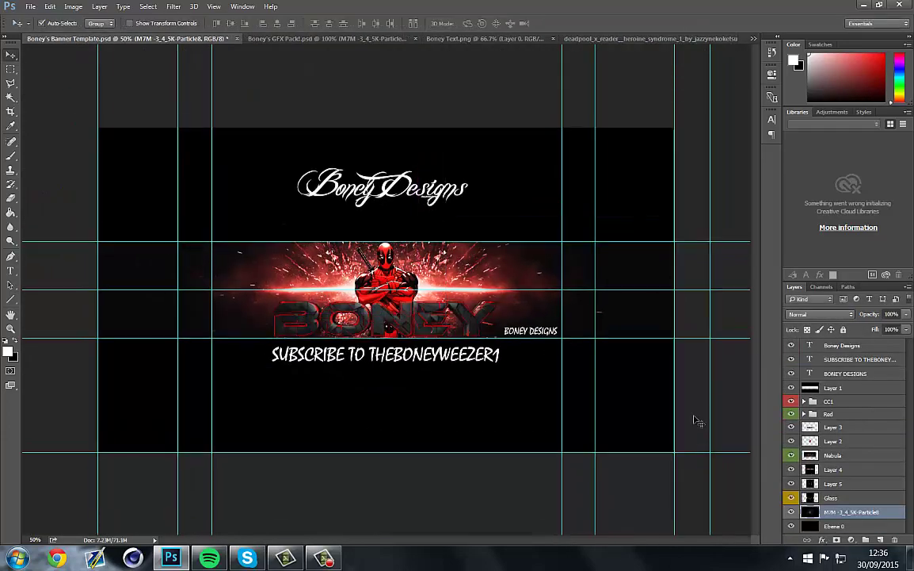
left_click(326, 38)
left_click_drag(317, 237, 127, 38)
key("ctrl+t")
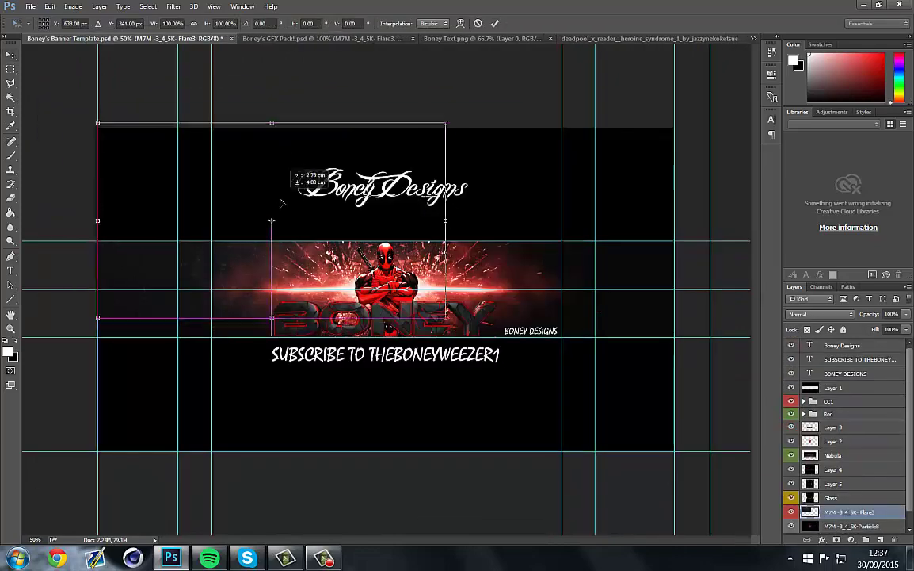
key("Return")
Colorize Flare3 red and set its blend mode to Screen
key("ctrl+u")
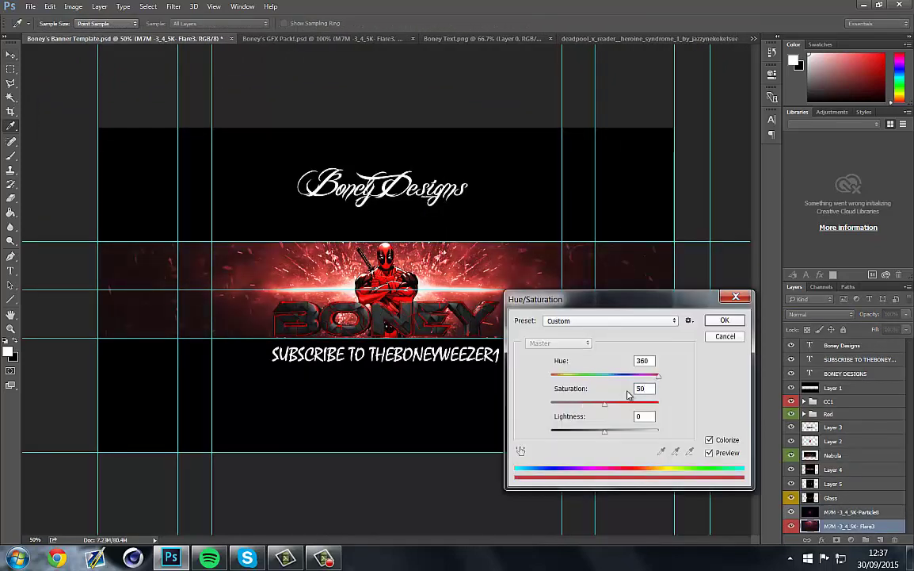
key("Return")
left_click(821, 314)
left_click(800, 357)
left_click(820, 313)
left_click(795, 388)
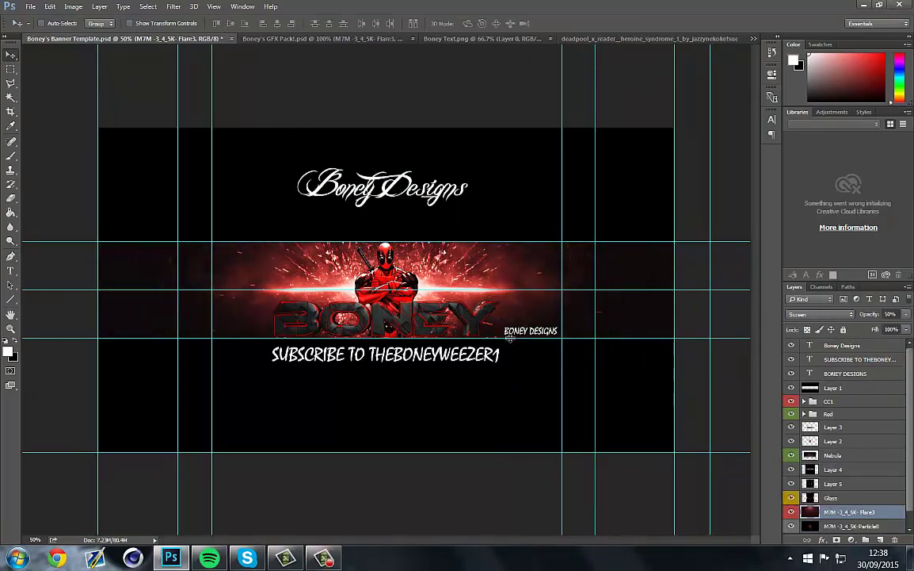
Add the Scratched metal texture, fit it, tint red at saturation 25, in Overlay mode
key("ctrl+Tab")
left_click_drag(861, 517, 386, 317)
key("ctrl+t")
key("Return")
key("ctrl+u")
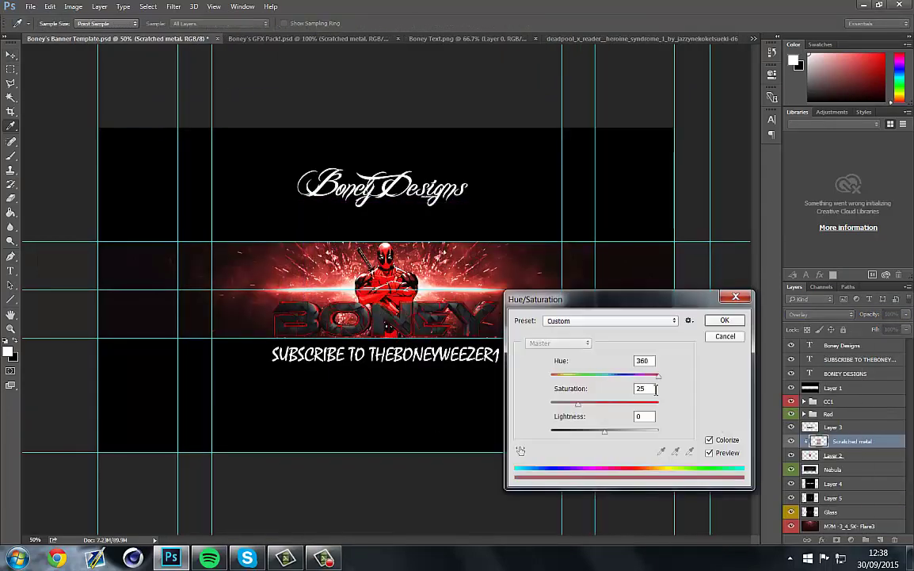
key("Return")
left_click(880, 314)
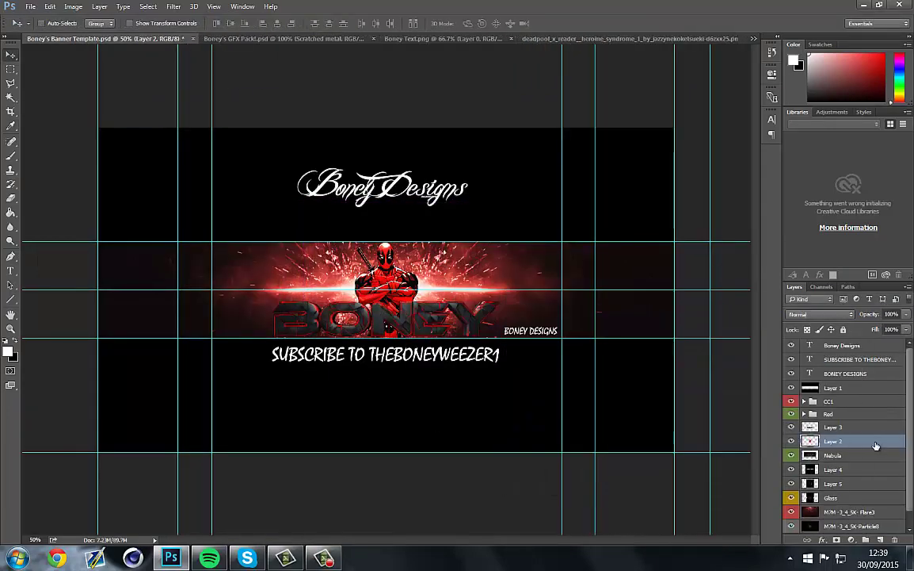
key("ctrl+Tab")
Bring the Flare17 streak into the banner and move it down across BONEY
scroll(872, 476, "down", 3)
left_click_drag(881, 504, 460, 264)
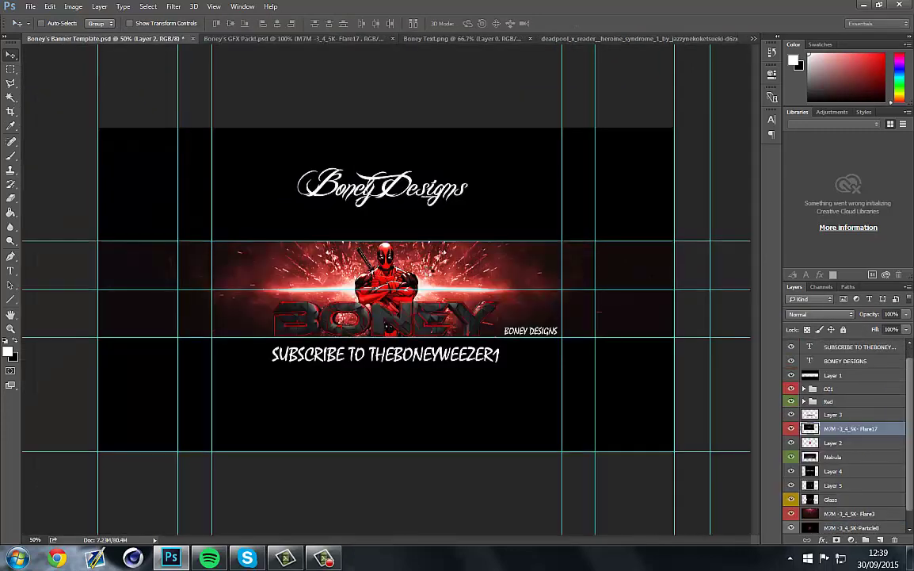
key("ctrl+t")
left_click_drag(432, 180, 432, 201)
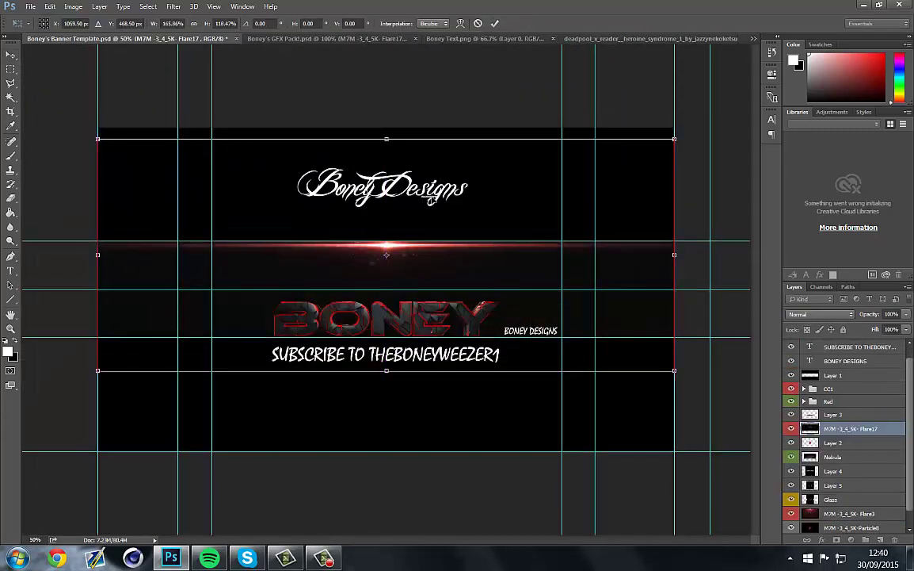
key("Return")
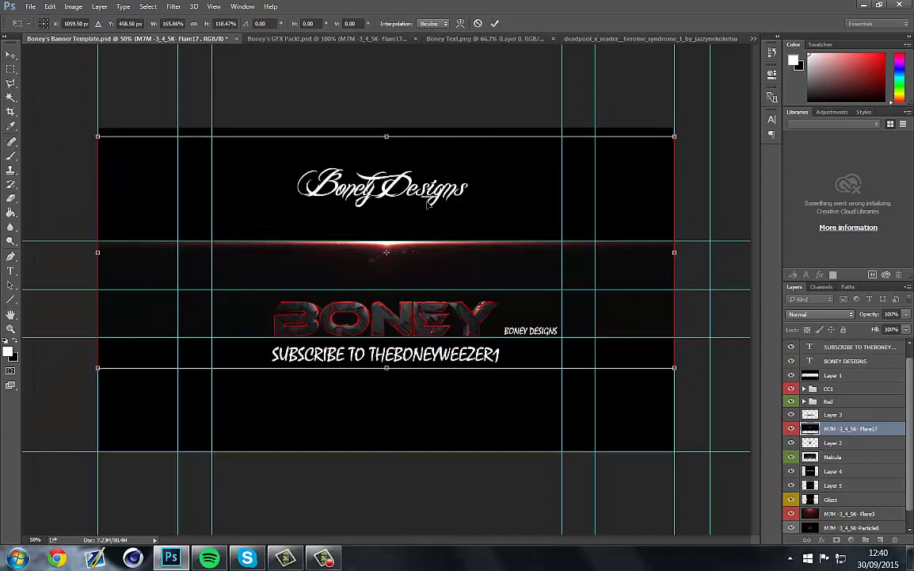
Duplicate and flip the streak below BONEY, place it above Layer 3, tint red
key("ctrl+j")
key("ctrl+t")
key("Return")
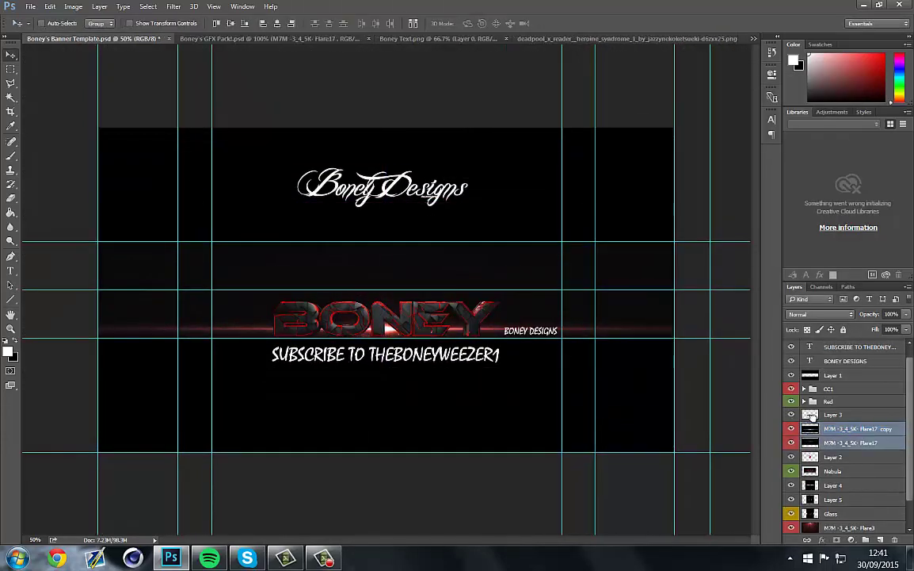
left_click_drag(795, 422, 798, 394)
key("ctrl+u")
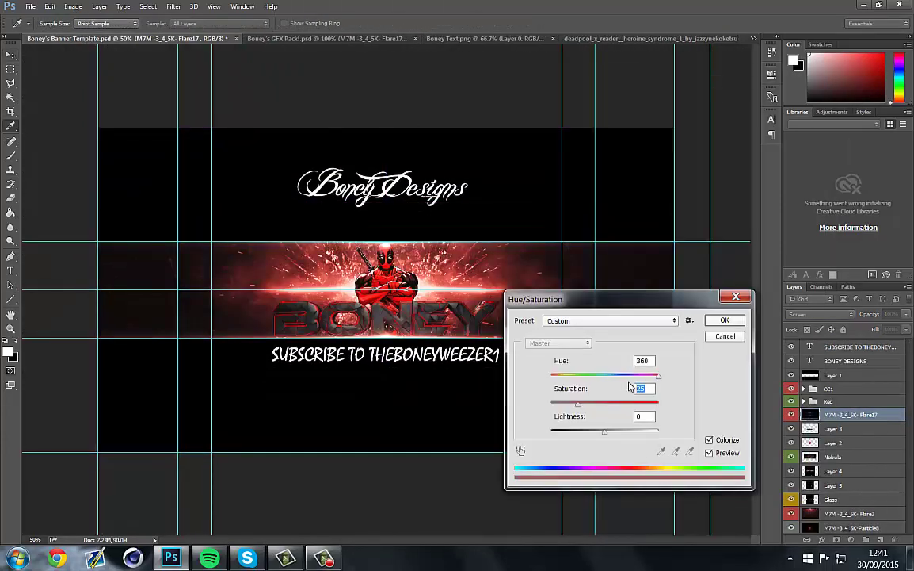
key("Return")
left_click(368, 38)
Add the Abstract texture low in the stack, colorized red with Screen blending
scroll(802, 458, "down", 5)
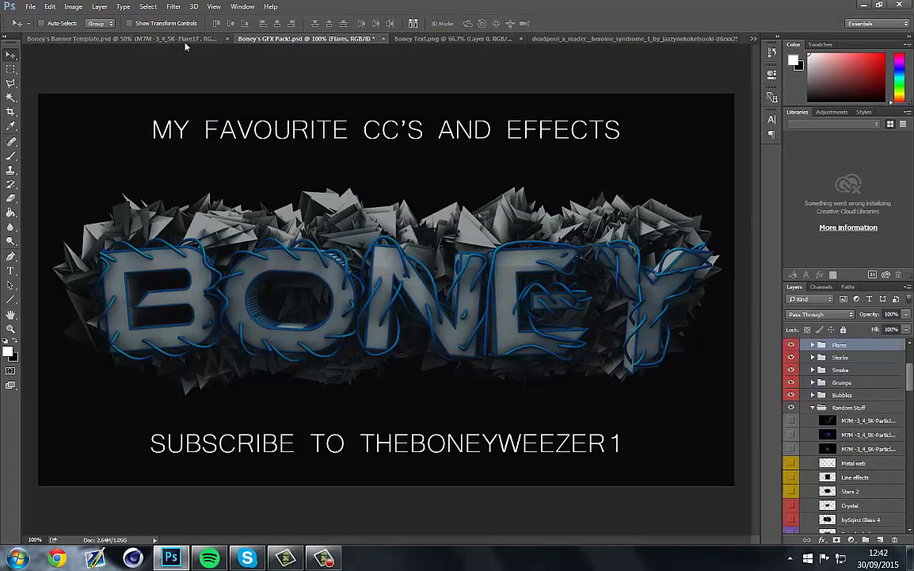
scroll(802, 458, "down", 5)
left_click(852, 488)
left_click(791, 488)
left_click_drag(154, 43, 317, 238)
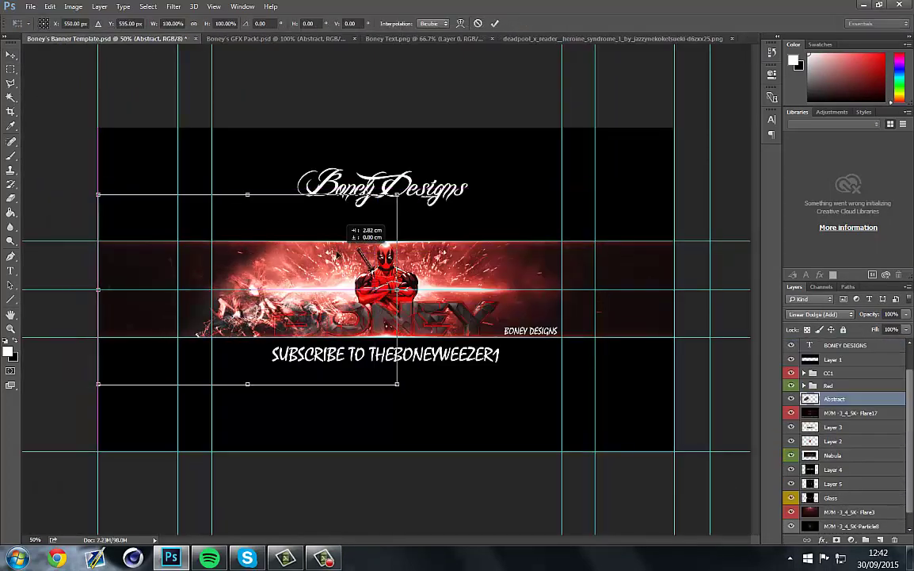
left_click_drag(852, 397, 852, 497)
key("ctrl+u")
key("Return")
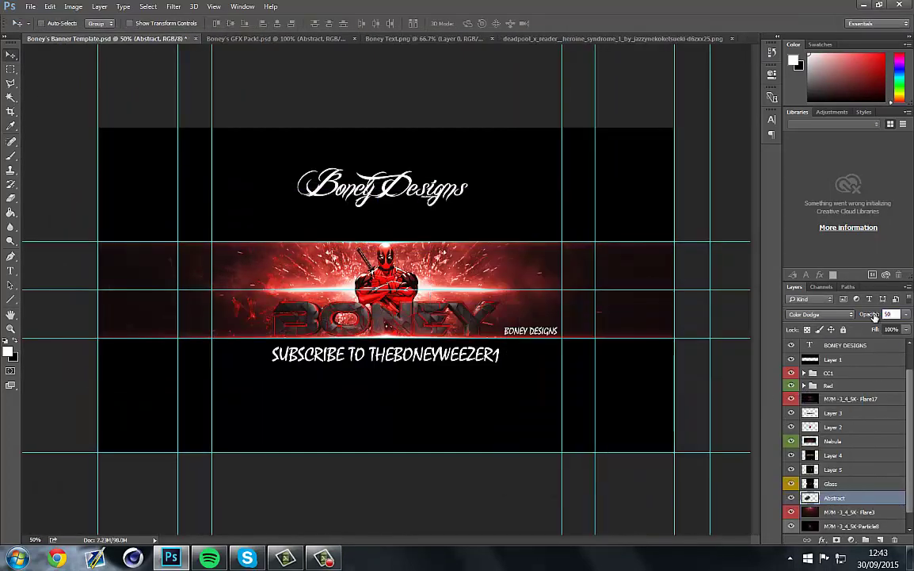
right_click(800, 386)
key("Escape")
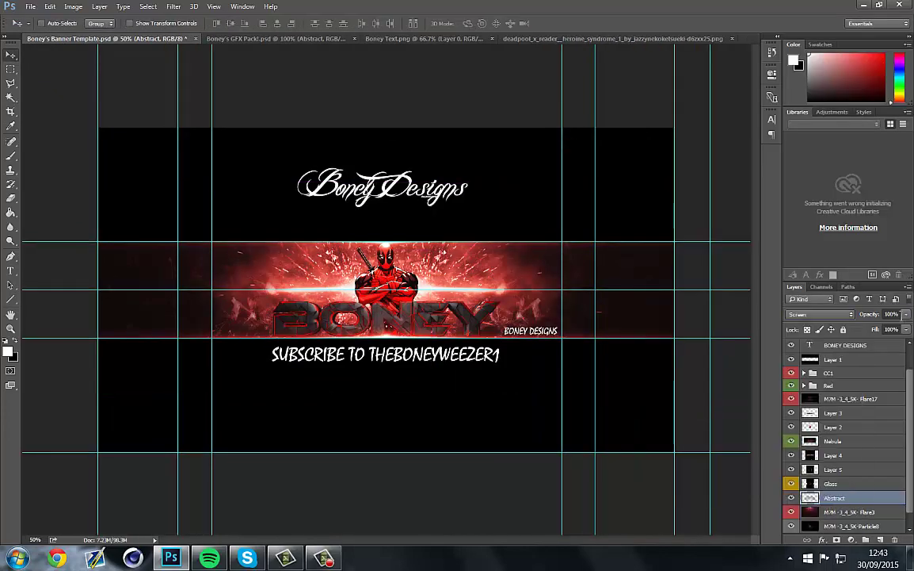
right_click(800, 386)
Bring in Sick particles, deleting the extra particles copy and the Nebula copy layer
left_click(299, 39)
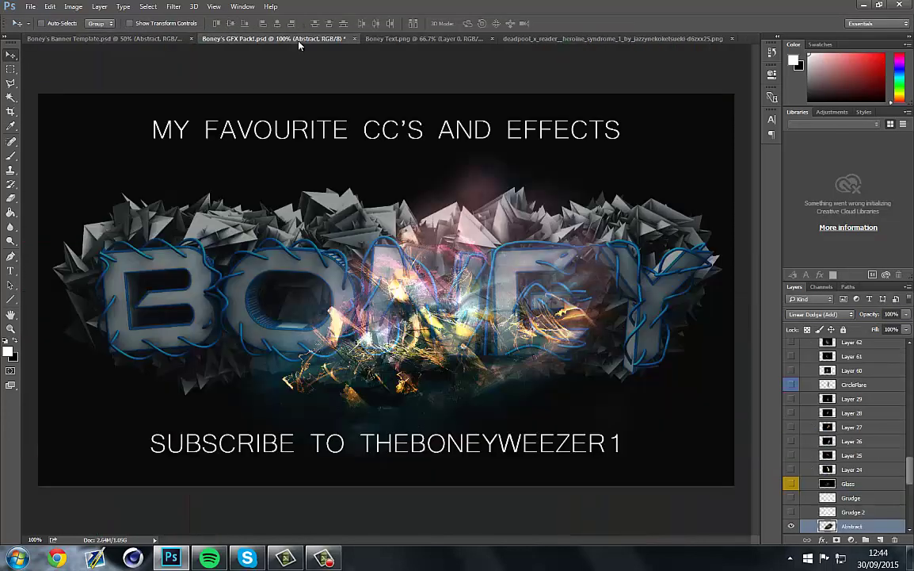
left_click(90, 39)
left_click(301, 38)
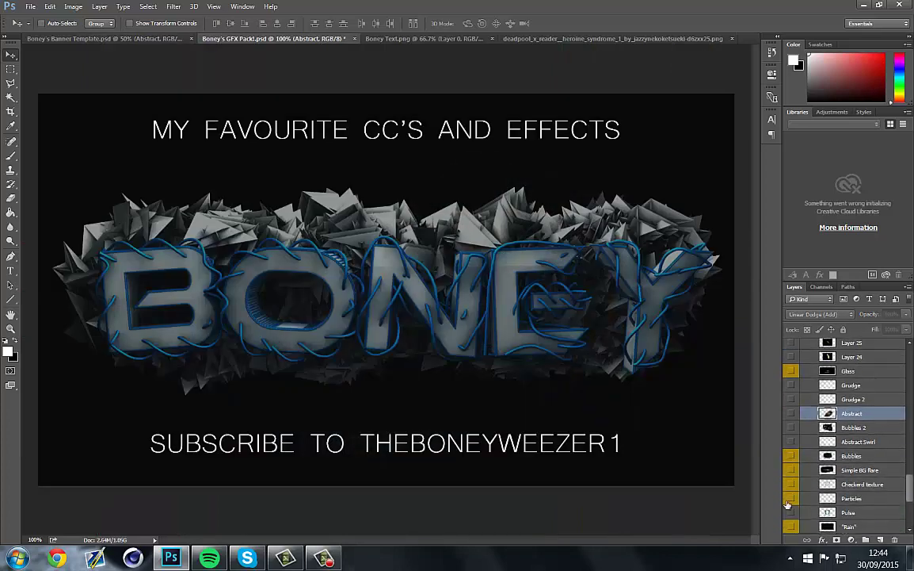
scroll(818, 372, "up", 2)
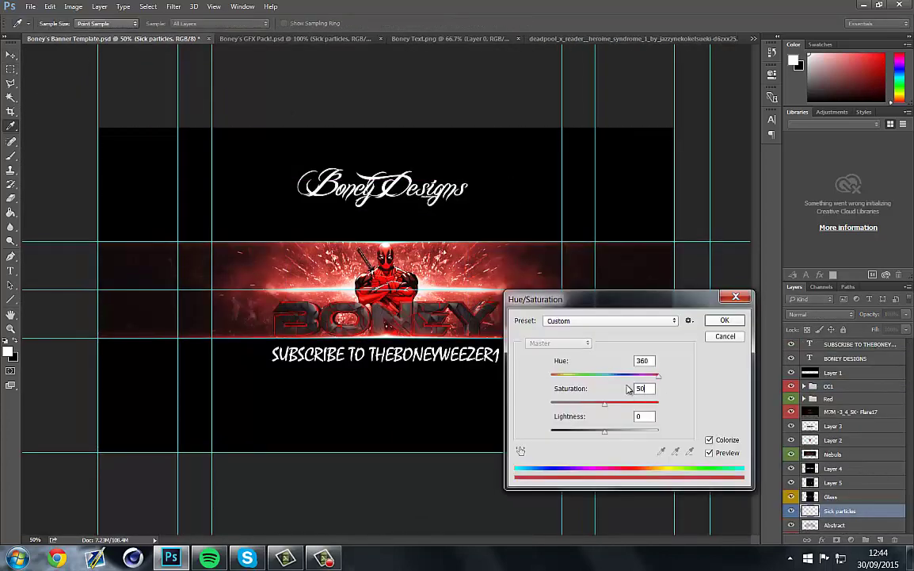
key("Delete")
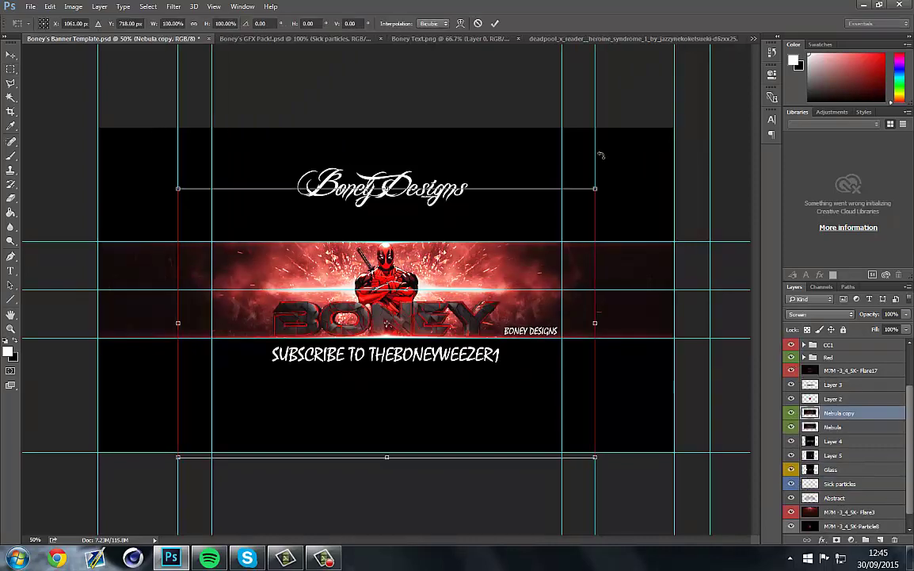
left_click_drag(244, 270, 529, 299)
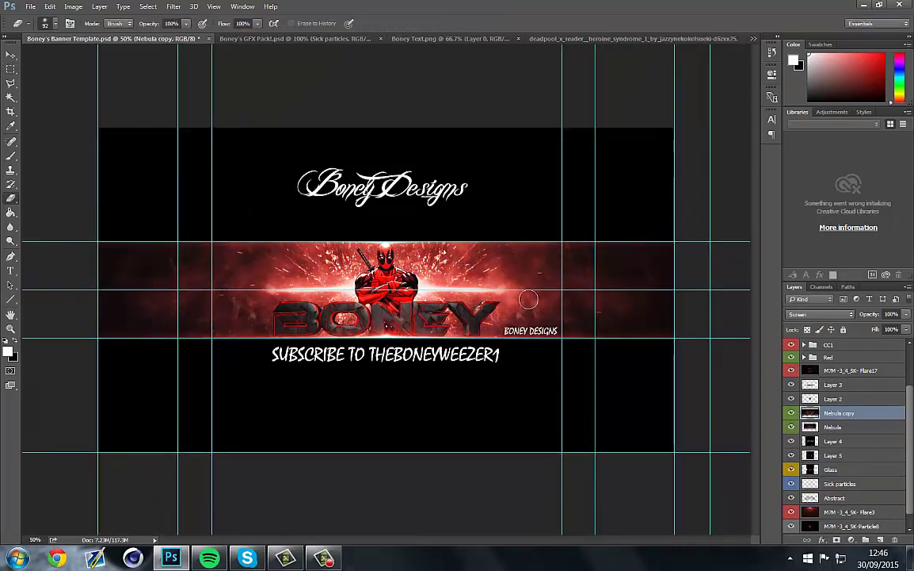
key("Delete")
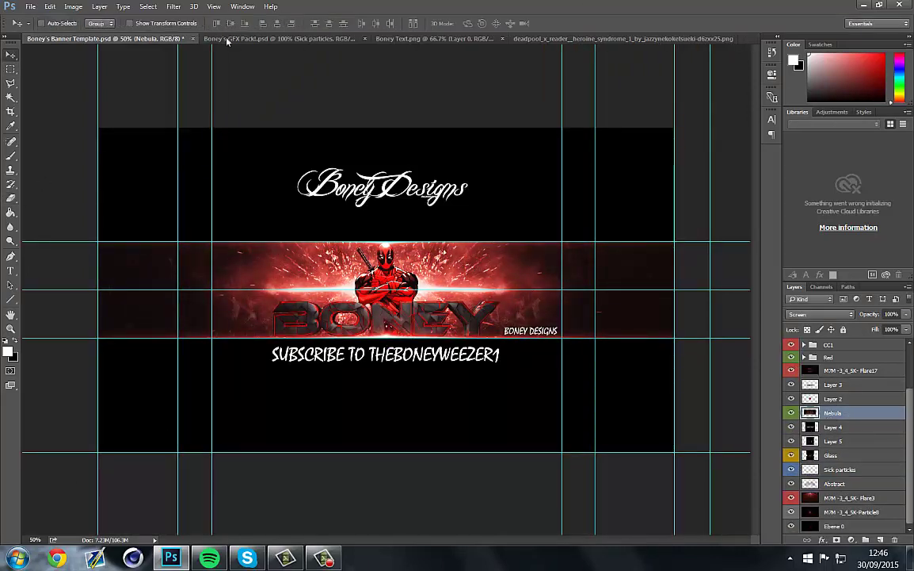
Bring the bokeh and particle layers in, enlarge them, and merge into Dust bokeh
left_click(227, 38)
left_click_drag(341, 238, 285, 266)
left_click_drag(301, 306, 369, 374)
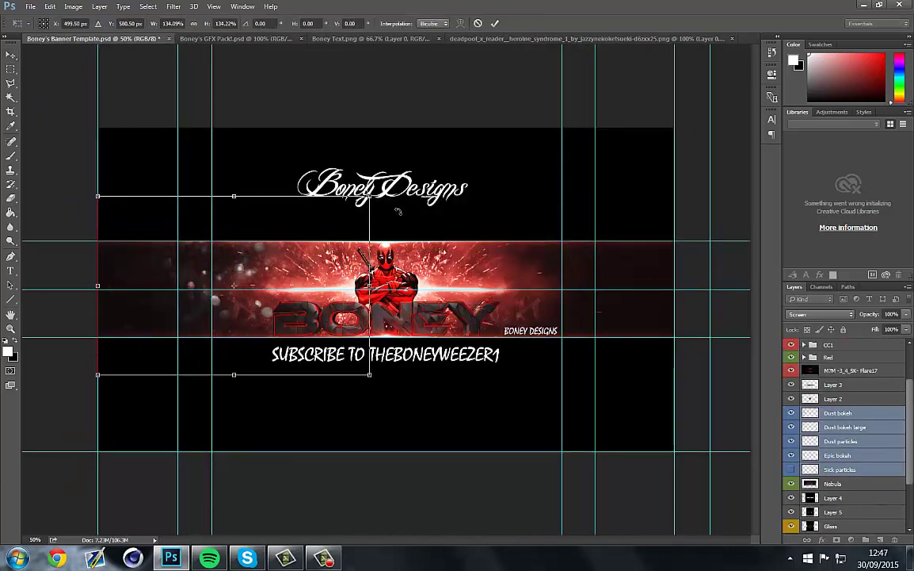
key("Return")
key("ctrl+e")
Tint Dust bokeh red, shift it right, and place it below Abstract at 50% opacity
key("ctrl+u")
key("Return")
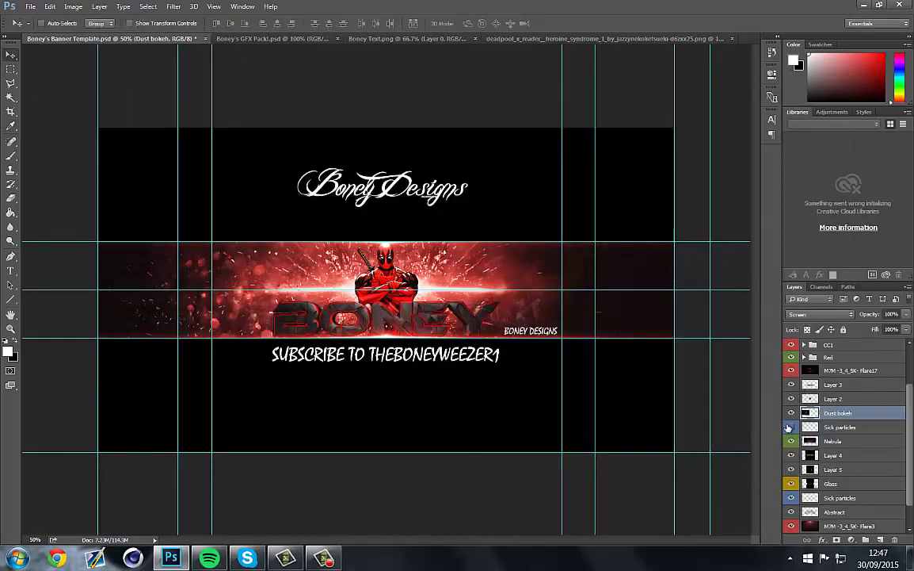
left_click_drag(198, 285, 443, 286)
left_click_drag(838, 413, 838, 498)
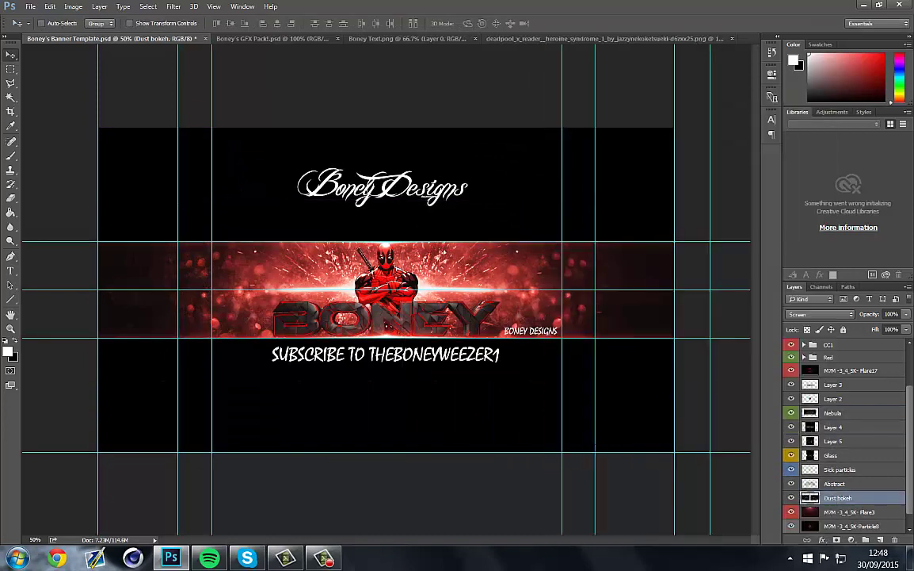
left_click_drag(872, 314, 860, 317)
left_click(833, 441)
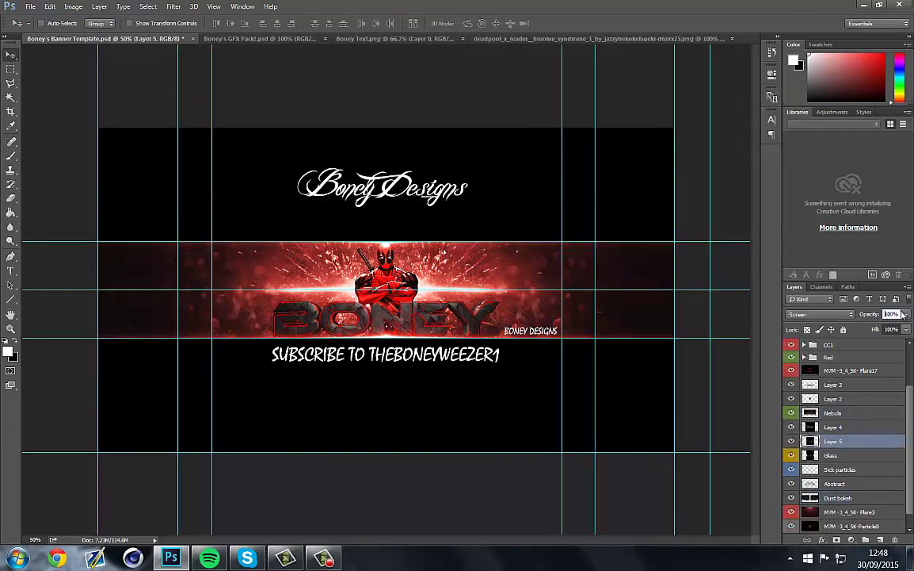